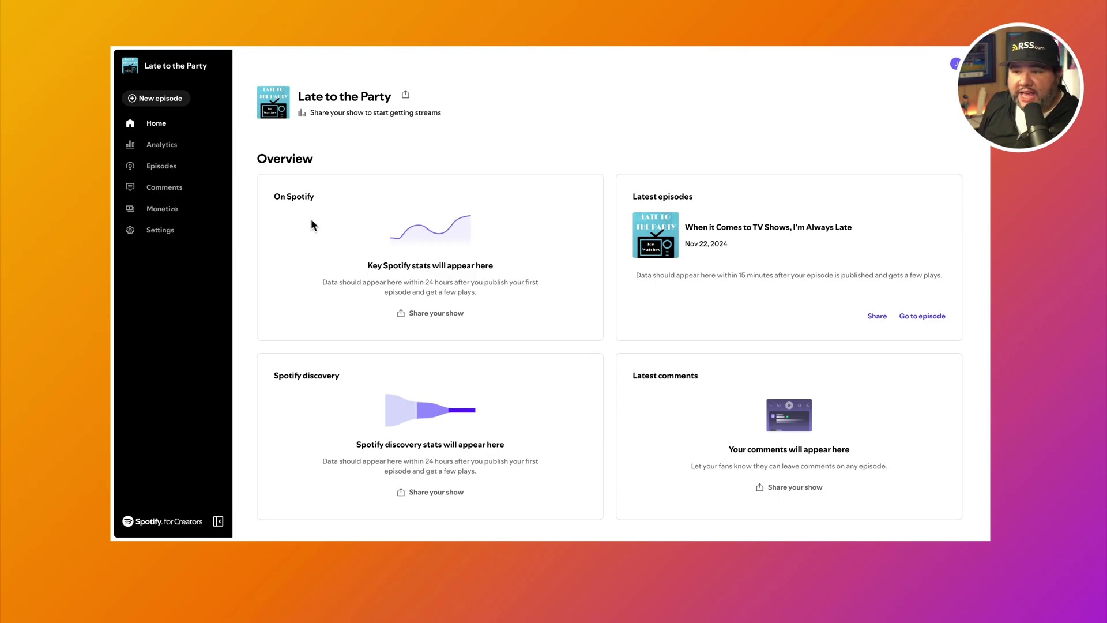
Step: Copy the show's anchor.fm RSS feed URL from Settings > Availability
scroll(313, 222, "down", 4)
scroll(313, 222, "up", 4)
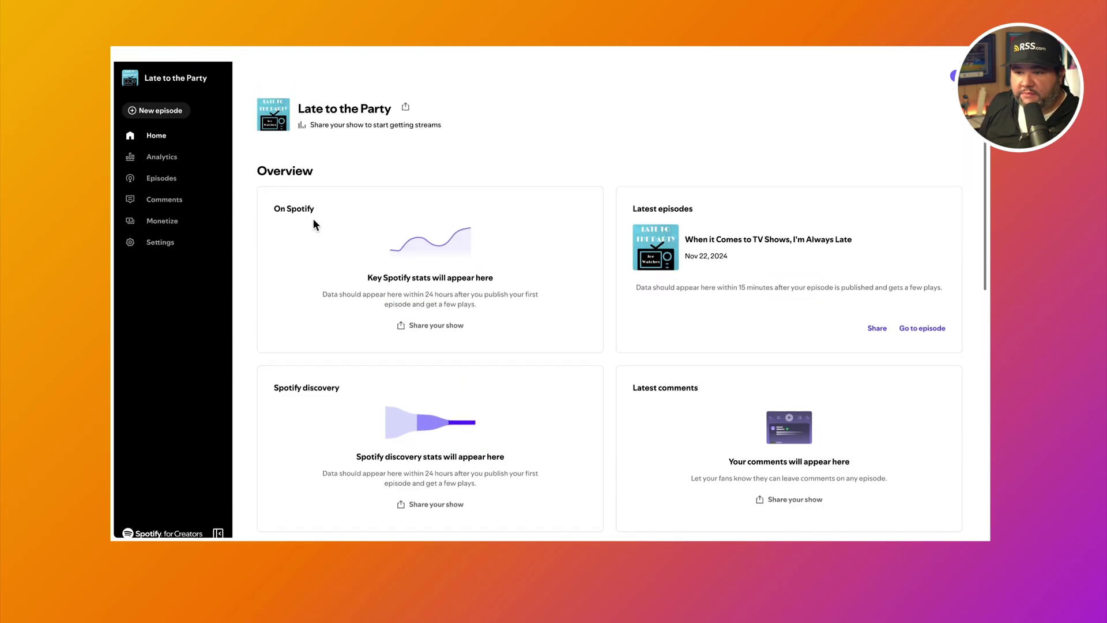
left_click(158, 238)
left_click(316, 150)
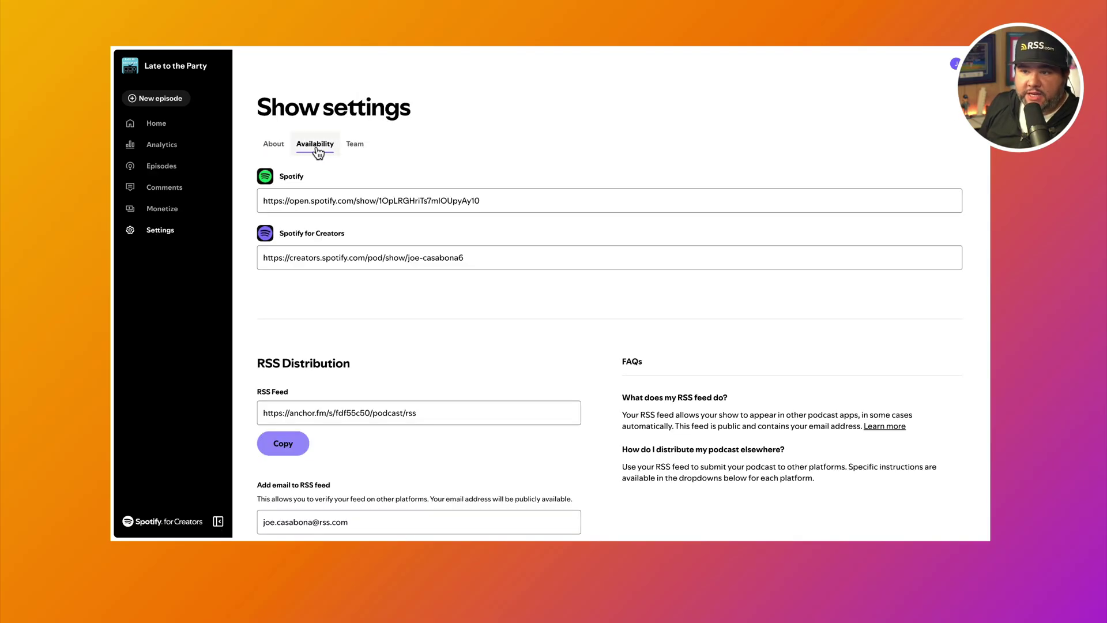
scroll(304, 269, "down", 3)
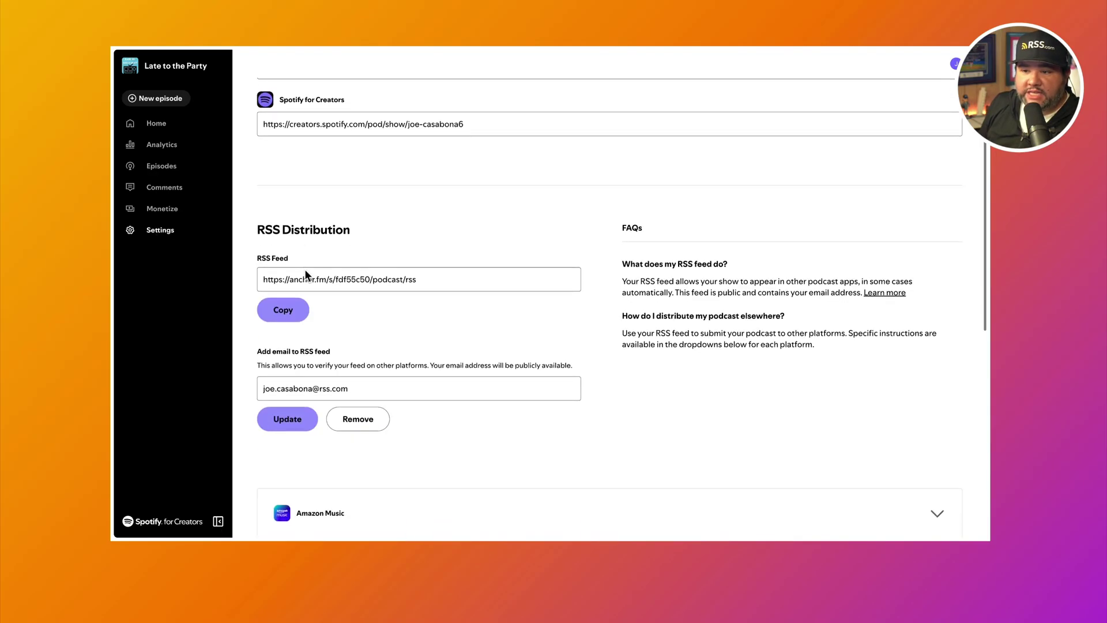
left_click(284, 306)
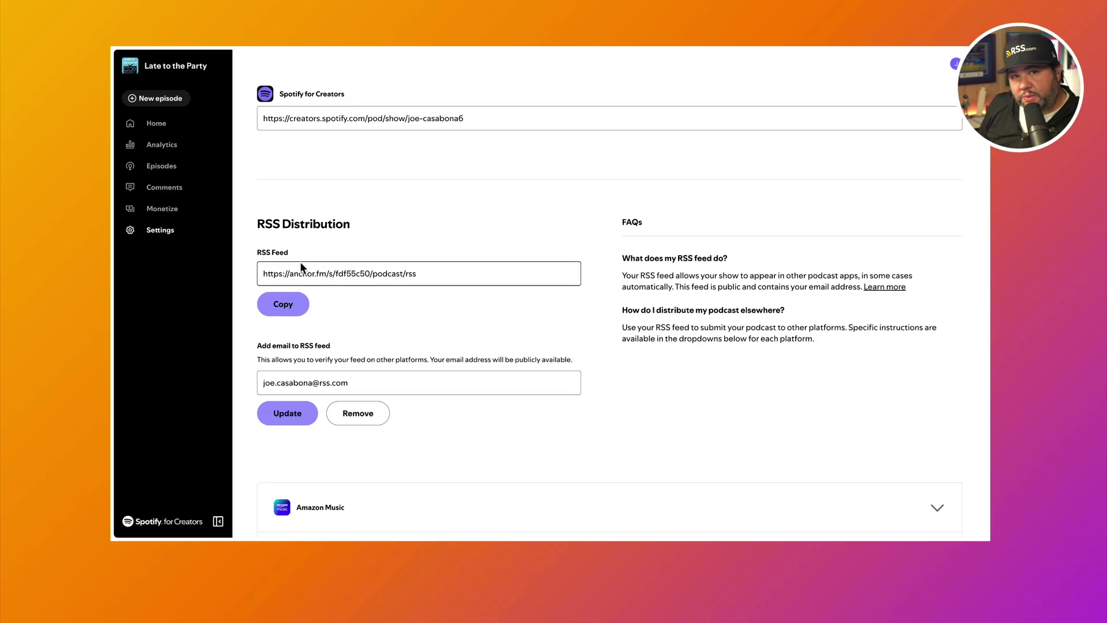
scroll(299, 266, "down", 1)
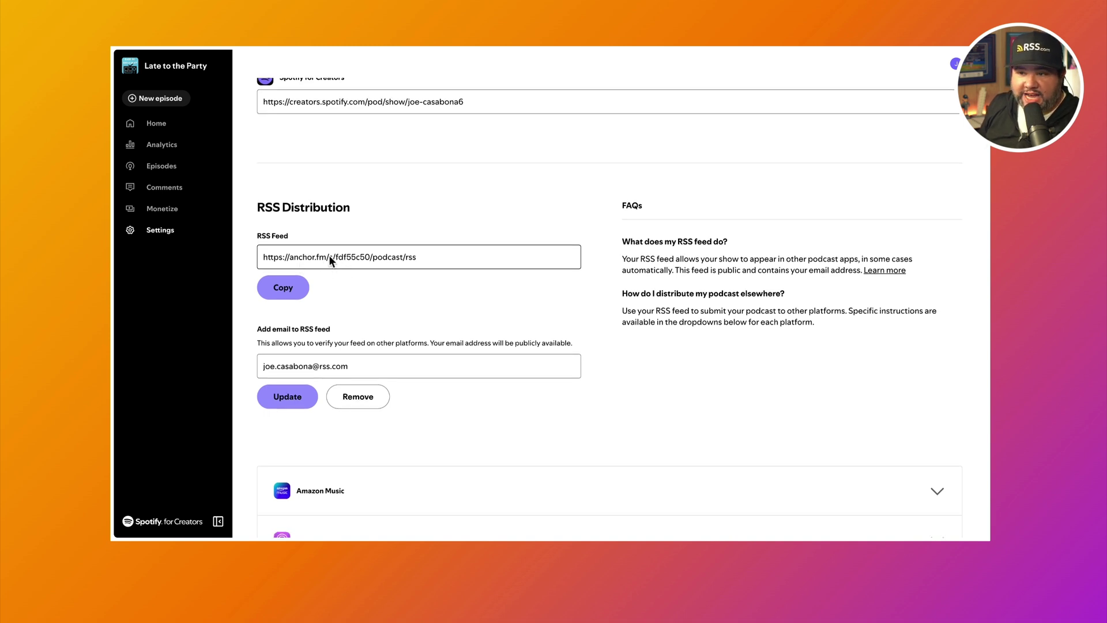
left_click(286, 288)
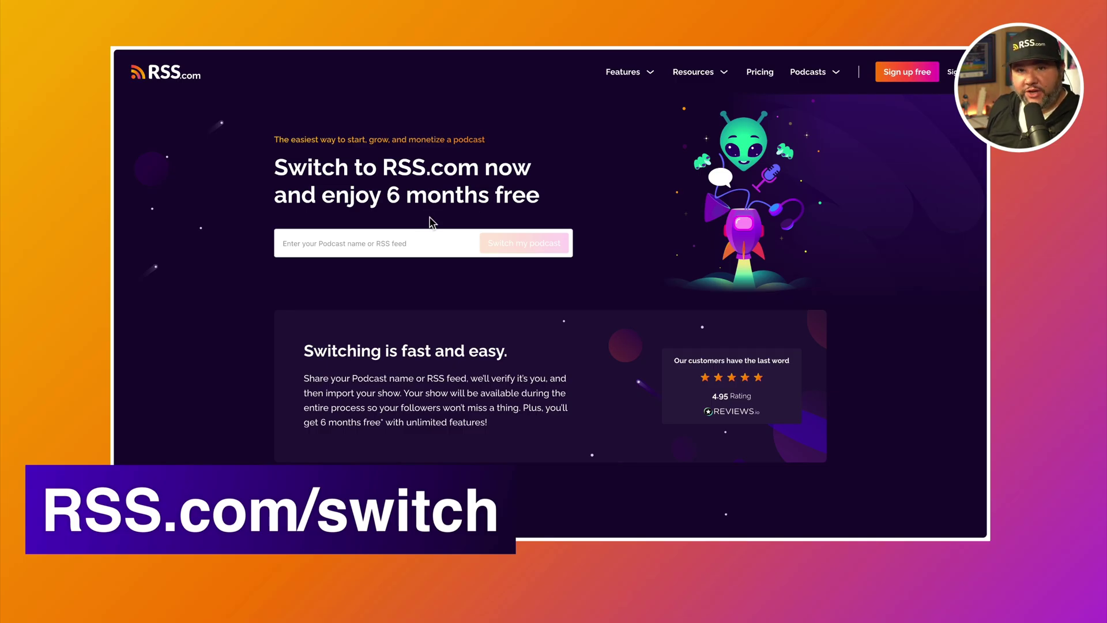
Step: Paste the copied feed into RSS.com's switch form, enter the contact email address and submit
left_click(396, 240)
key("ctrl+v")
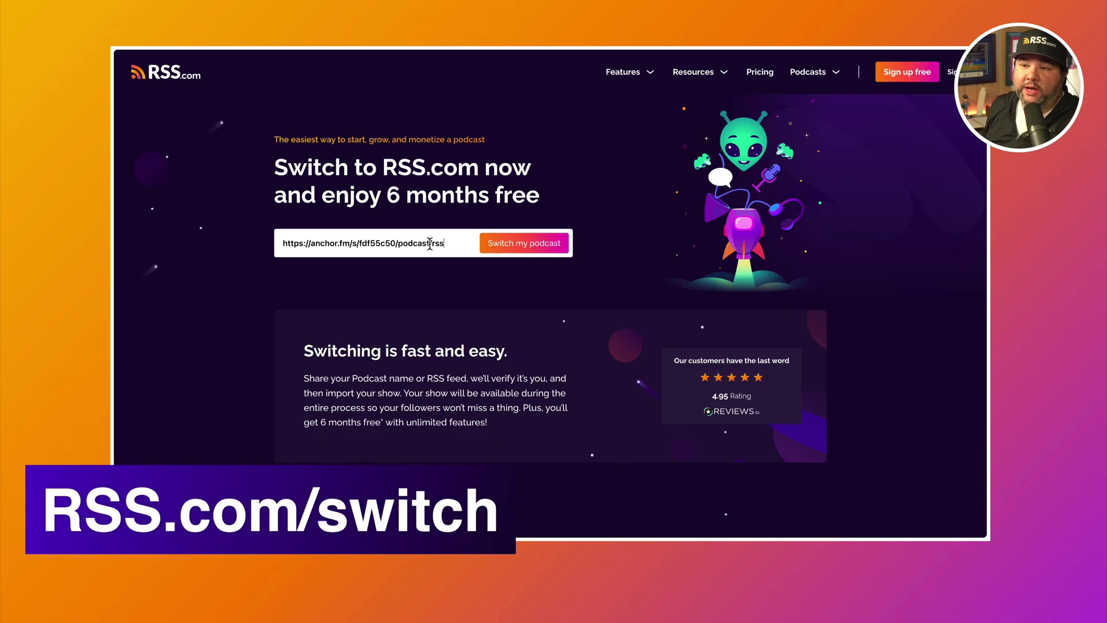
left_click(505, 247)
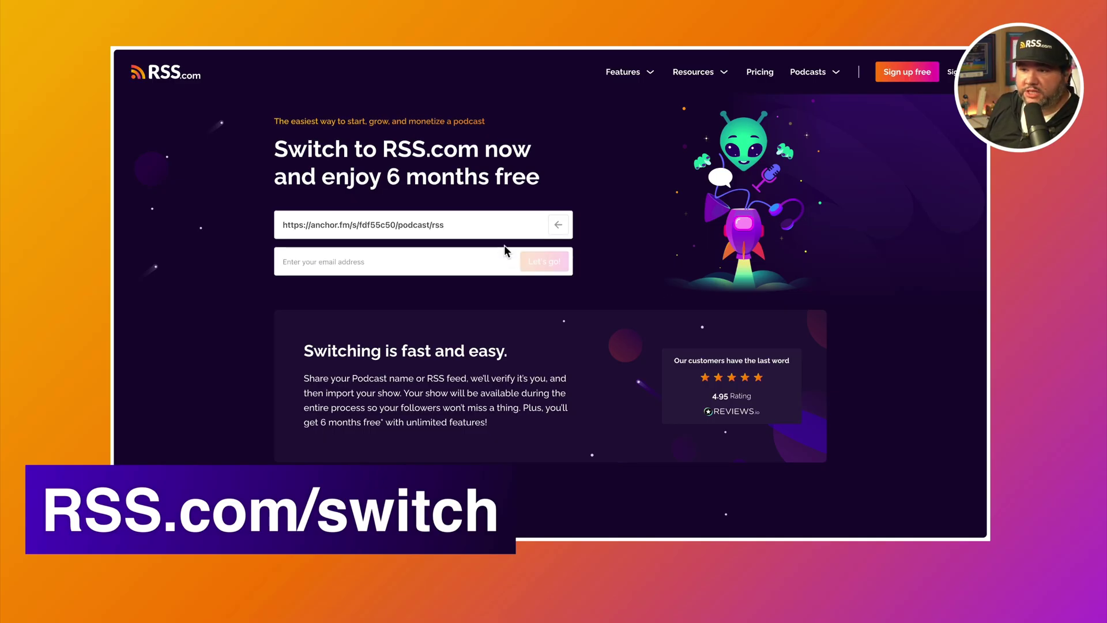
left_click(426, 257)
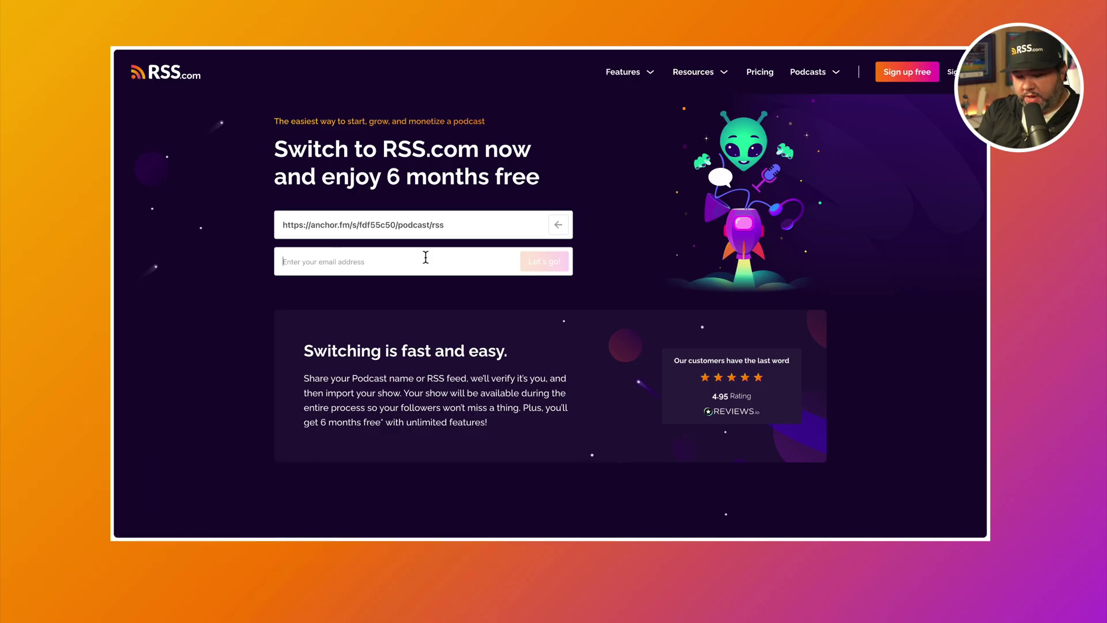
left_click(544, 261)
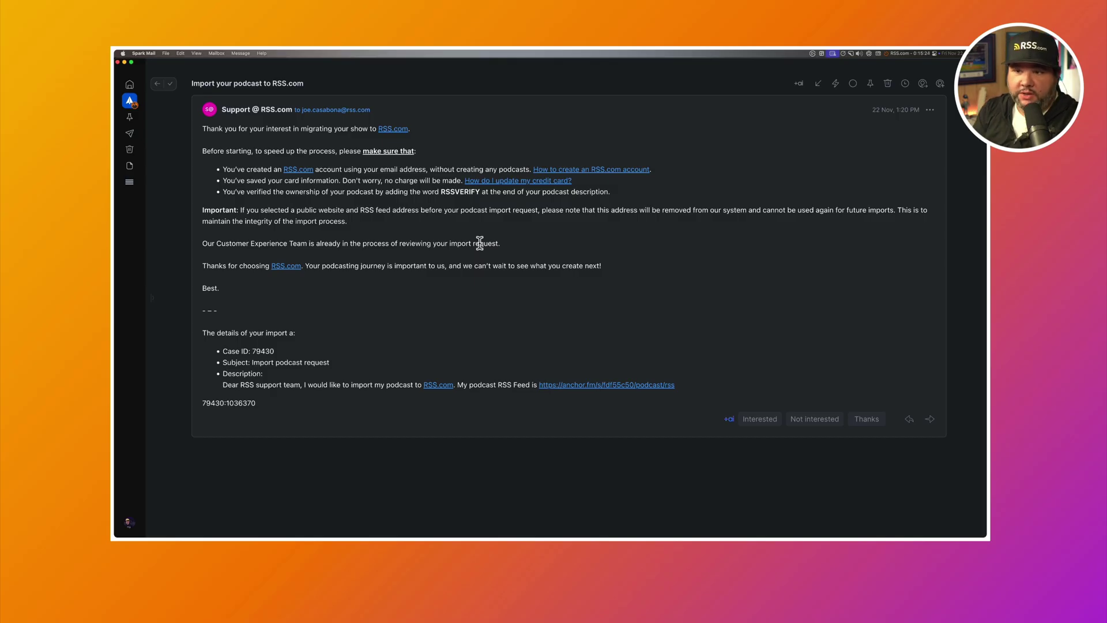
double_click(455, 192)
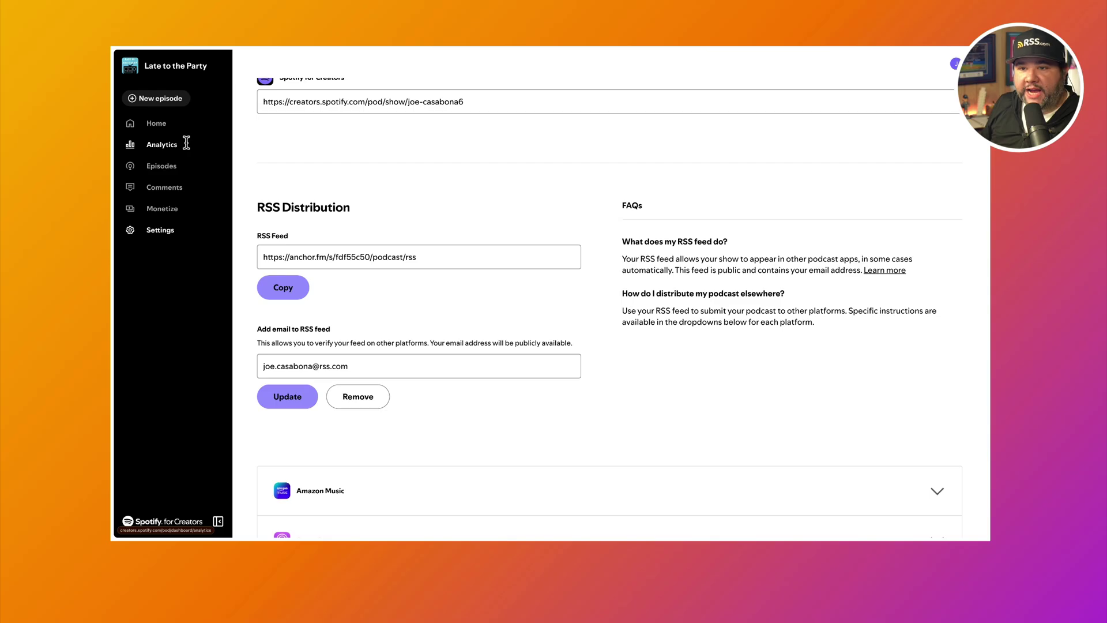
Step: Append RSSVERIFY on a new line at the end of the About description and save
scroll(271, 147, "up", 3)
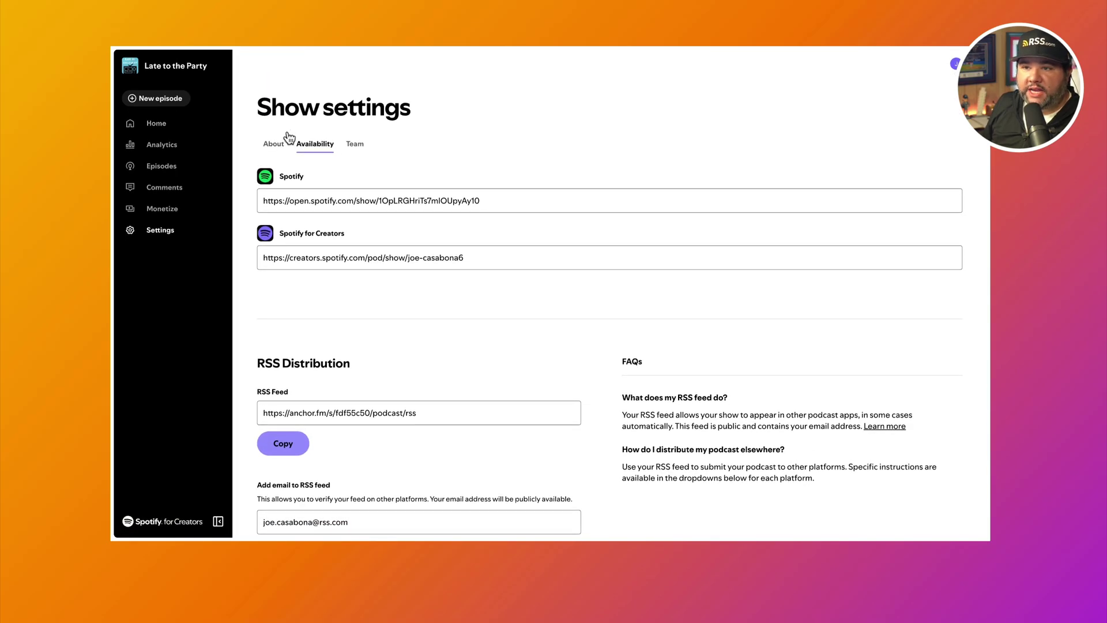
left_click(273, 144)
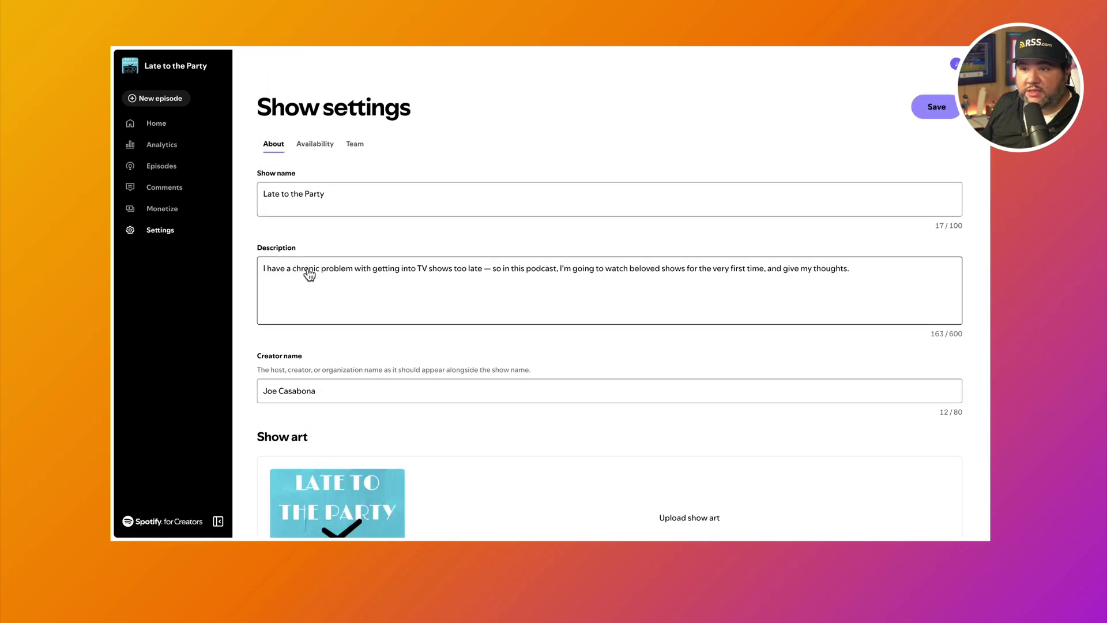
left_click(584, 315)
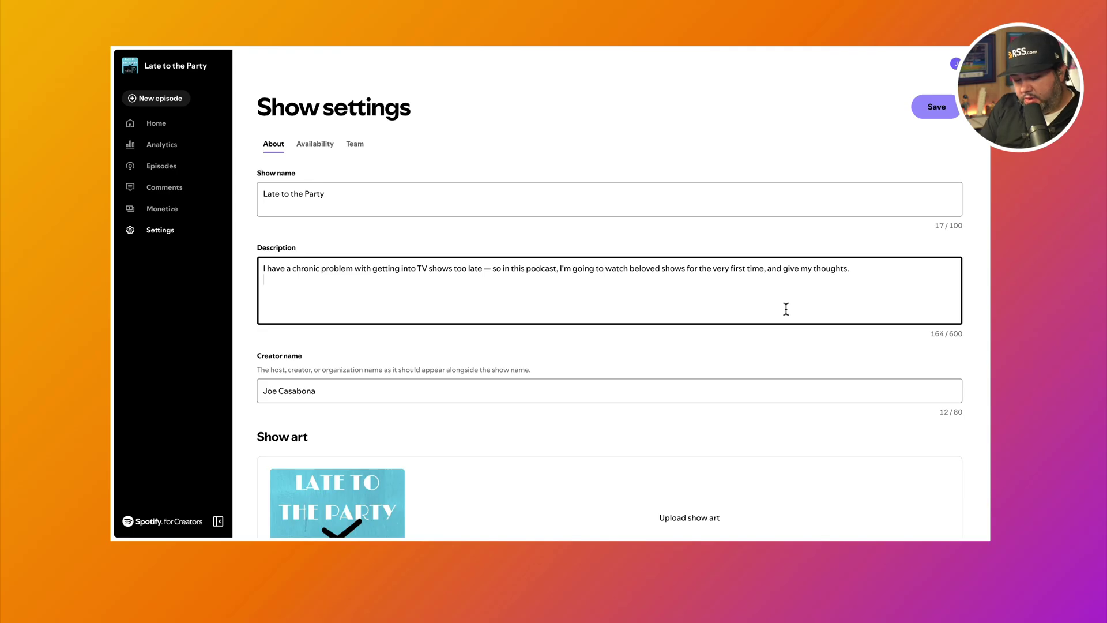
key("Return")
key("Return")
key("super+v")
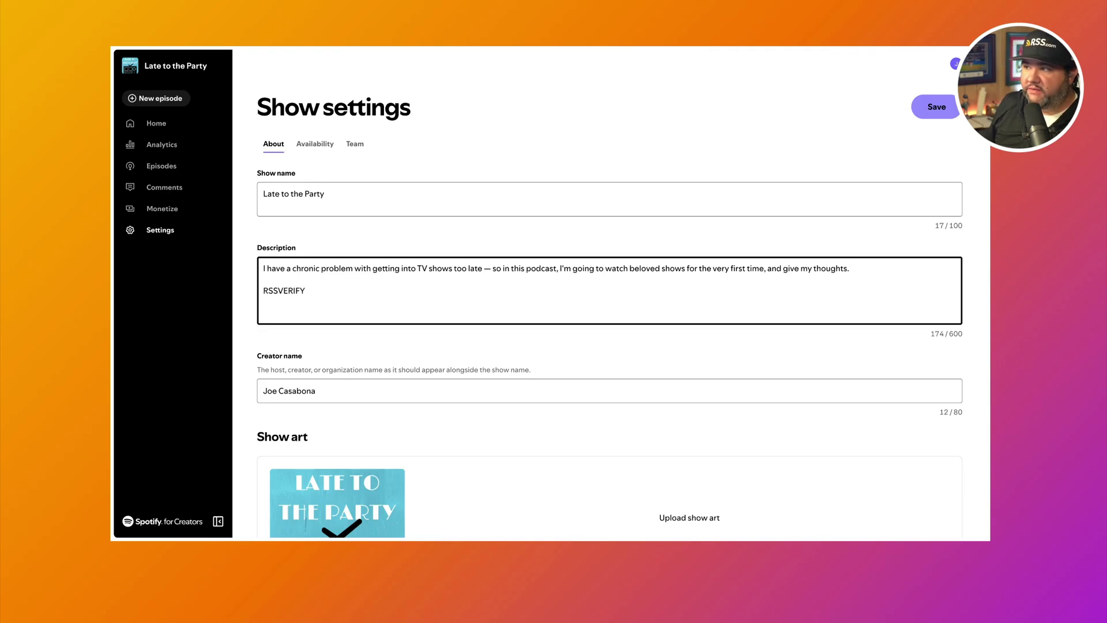
left_click(929, 107)
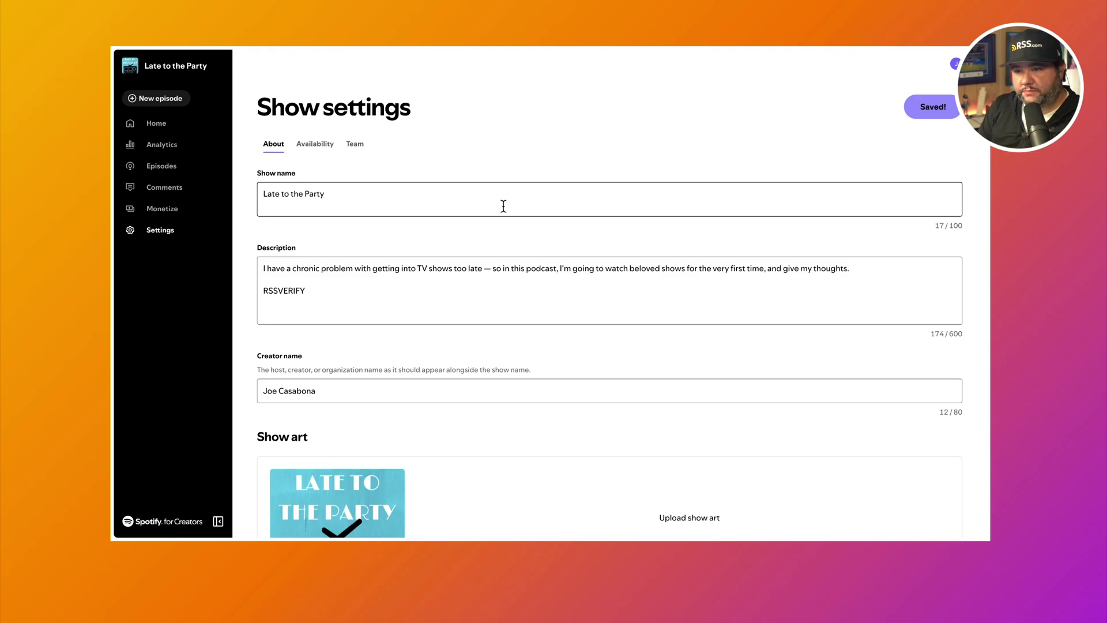
key("ctrl+Left")
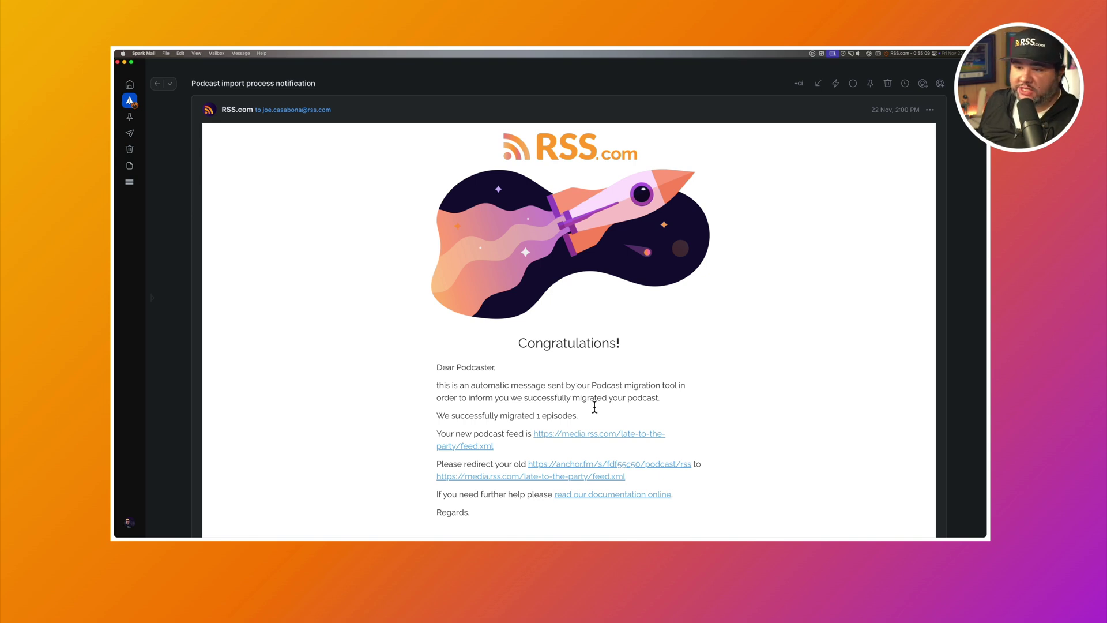
scroll(674, 397, "down", 2)
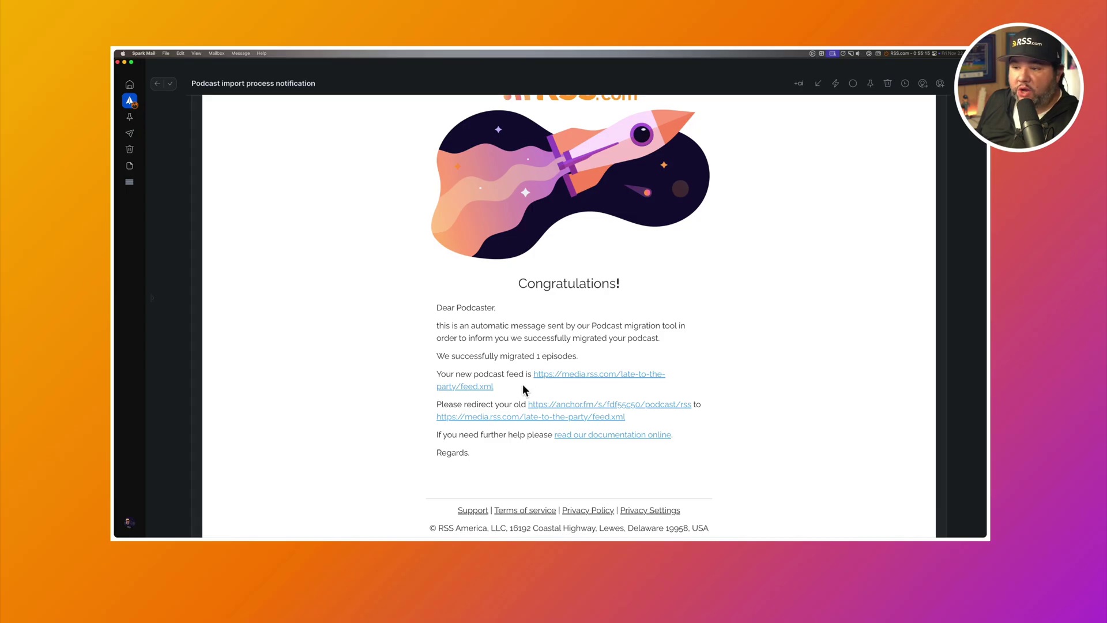
left_click_drag(523, 387, 533, 373)
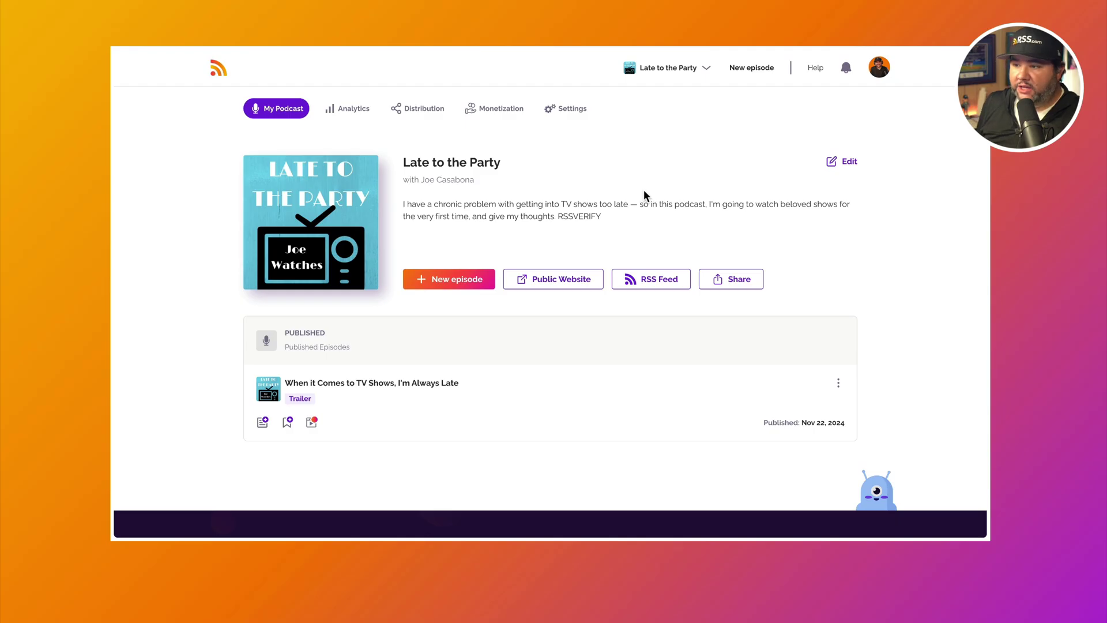
Step: Copy the new RSS.com feed address with the RSS Feed button on My Podcast
left_click(649, 282)
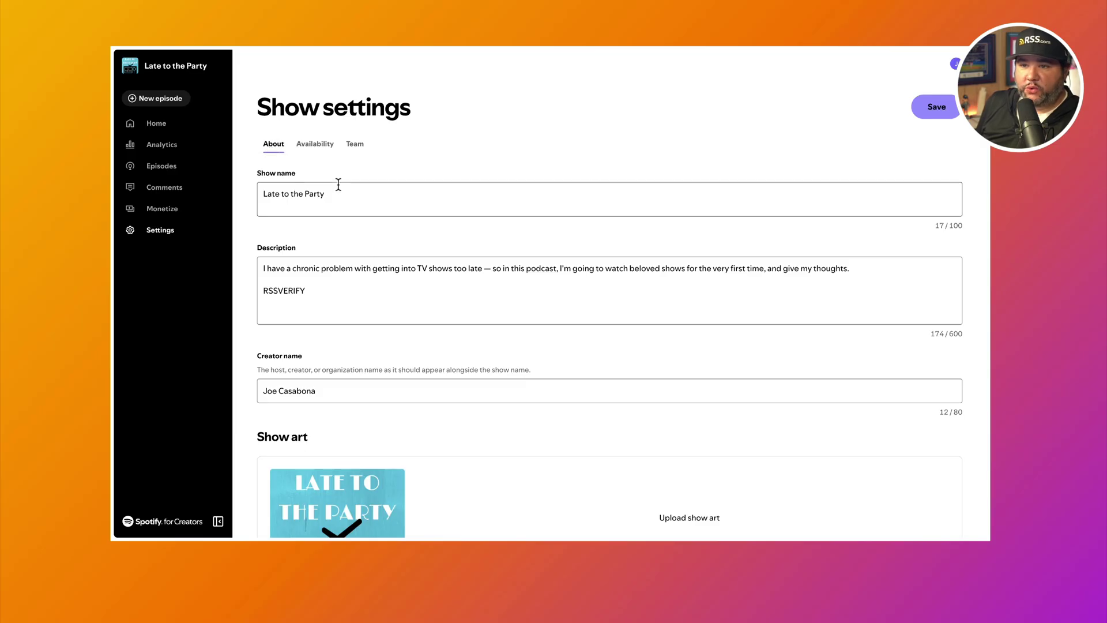
scroll(338, 186, "down", 15)
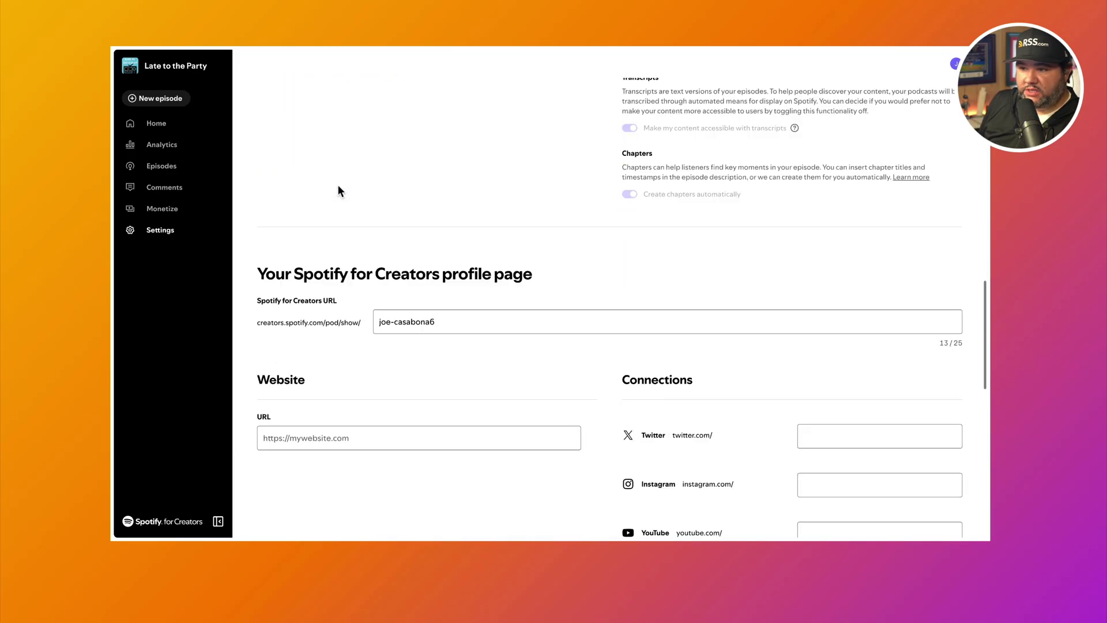
scroll(338, 186, "down", 10)
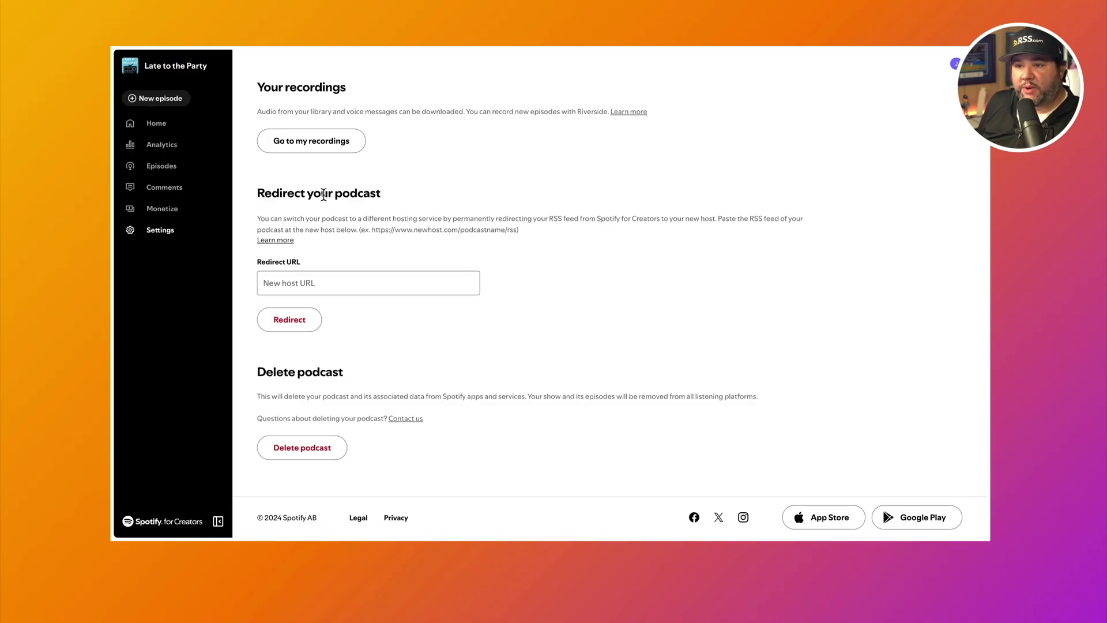
left_click(285, 276)
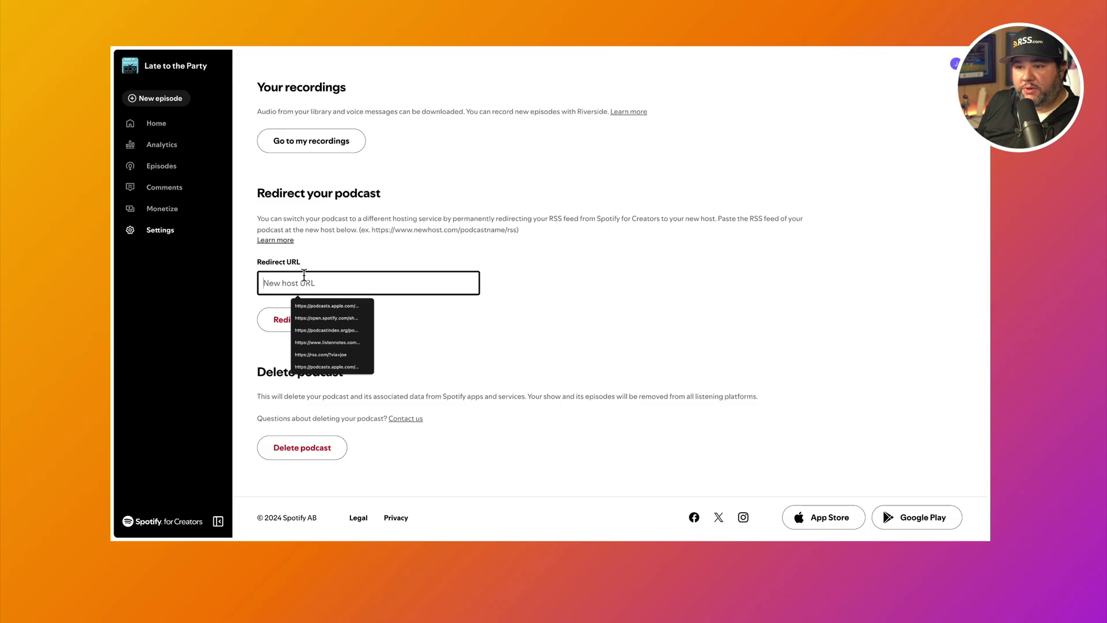
key("ctrl+v")
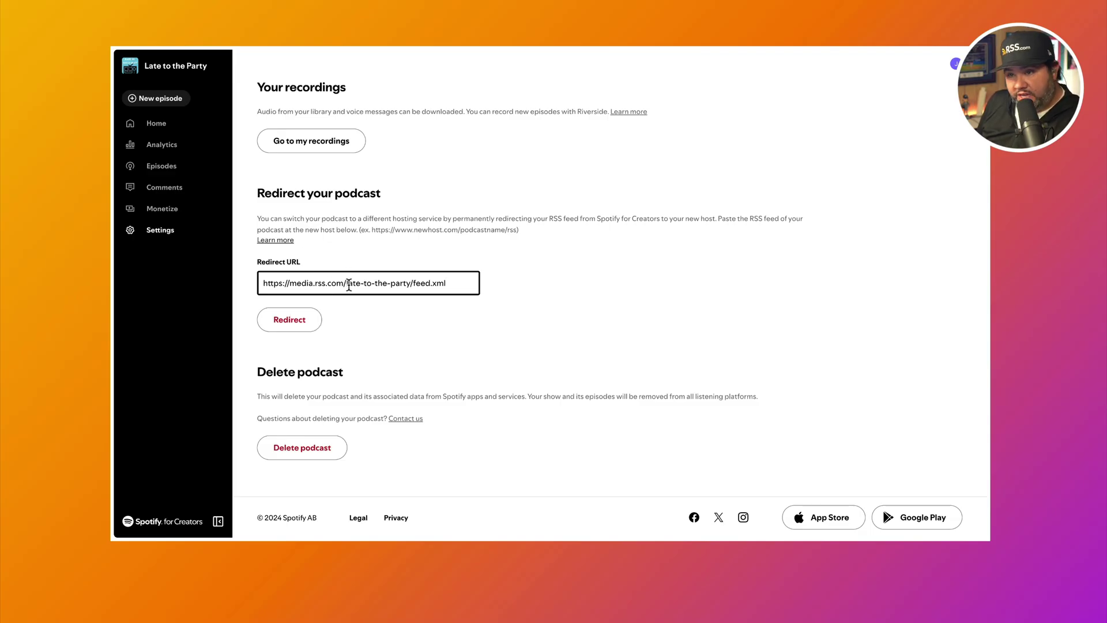
Step: Redirect the podcast to the RSS.com feed and confirm the permanent redirect
left_click(304, 321)
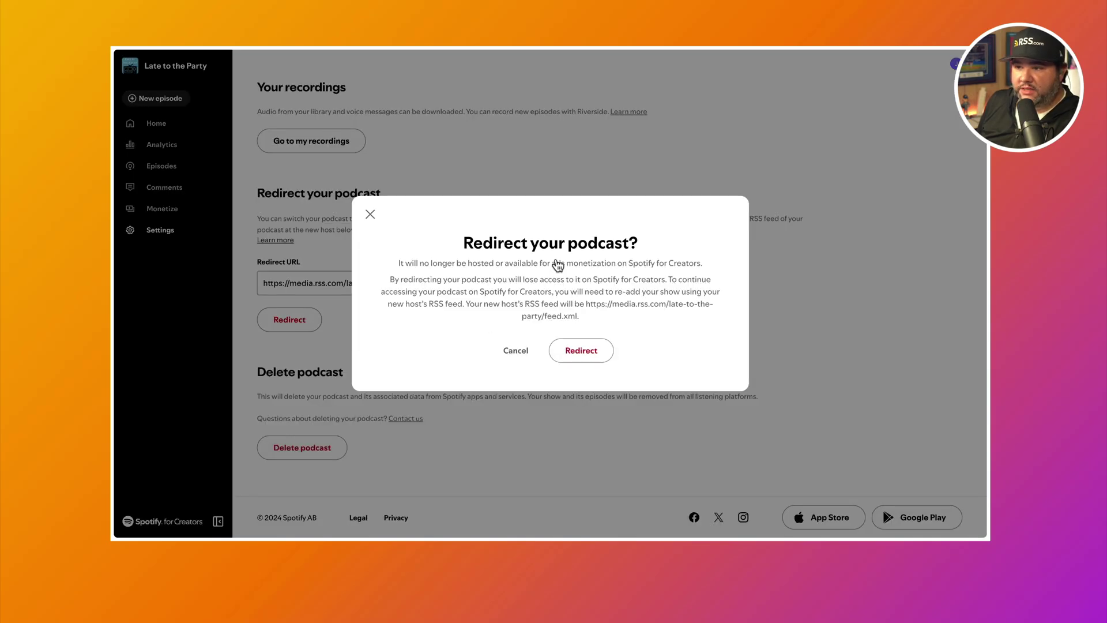
left_click(581, 350)
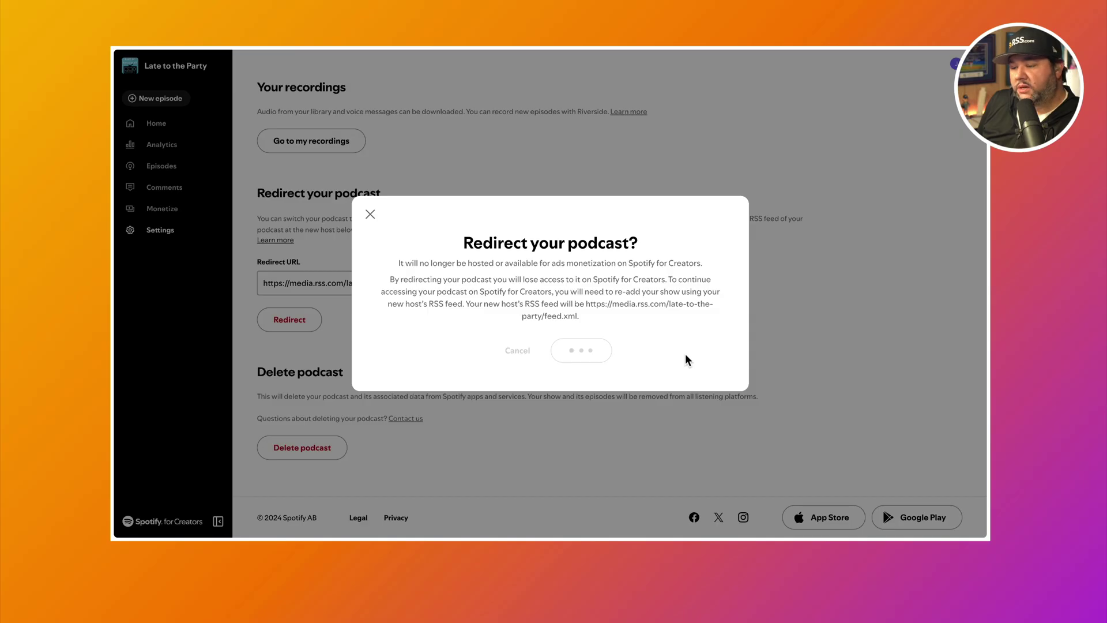